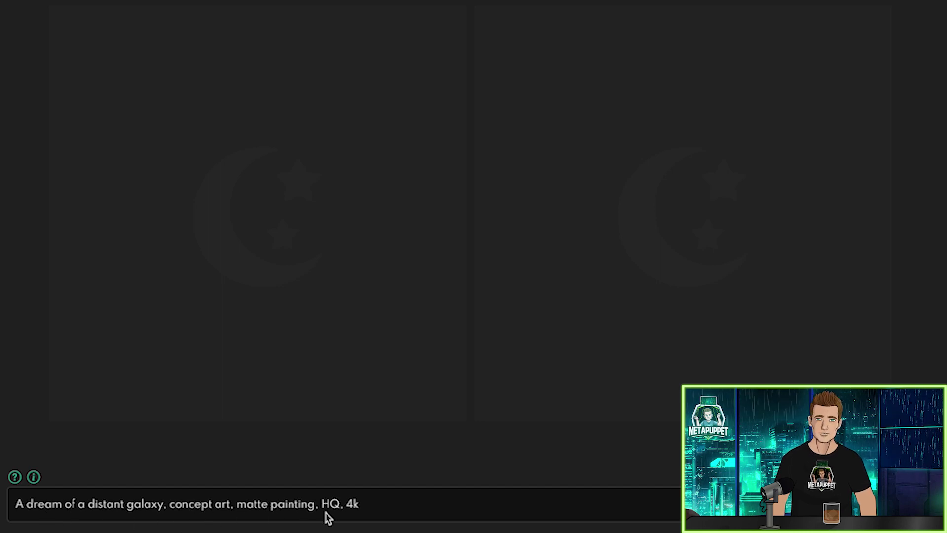
Step: Replace DreamStudio's default prompt with the pasted 'Al Pacino as a Smurf, photorealistic, 4k'
left_click_drag(370, 502, 4, 503)
key("BackSpace")
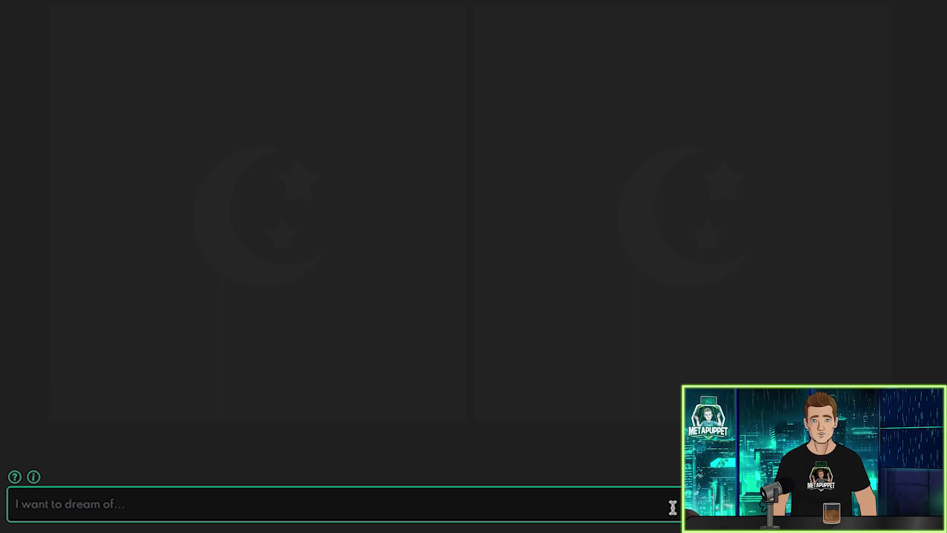
type("Al Pacino as a Smurf, photorealistic, 4k")
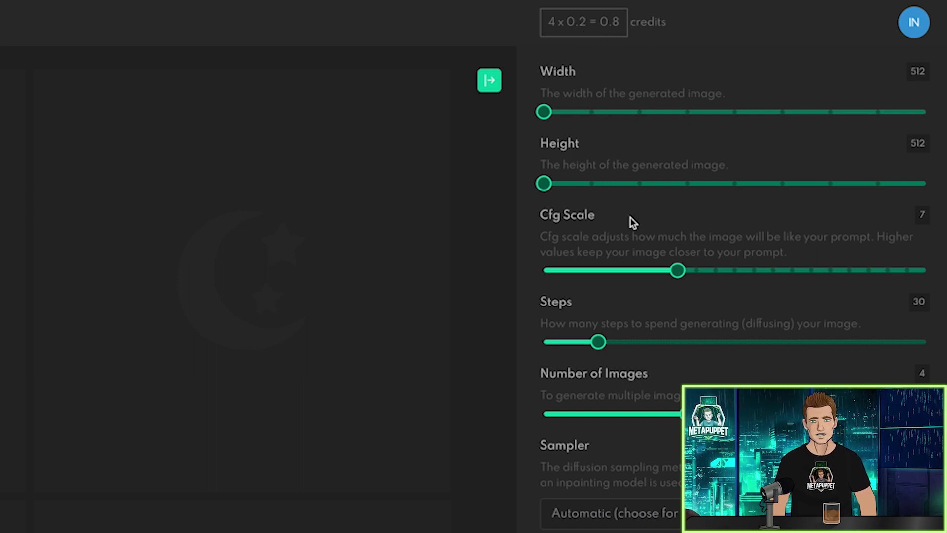
Step: Set 27 steps at 512 width, keep Stable Diffusion v1.5, and generate the images
mouse_move(546, 116)
left_mouse_down()
mouse_move(598, 120)
mouse_move(545, 120)
left_mouse_up()
mouse_move(598, 341)
left_mouse_down()
mouse_move(670, 339)
mouse_move(590, 346)
left_mouse_up()
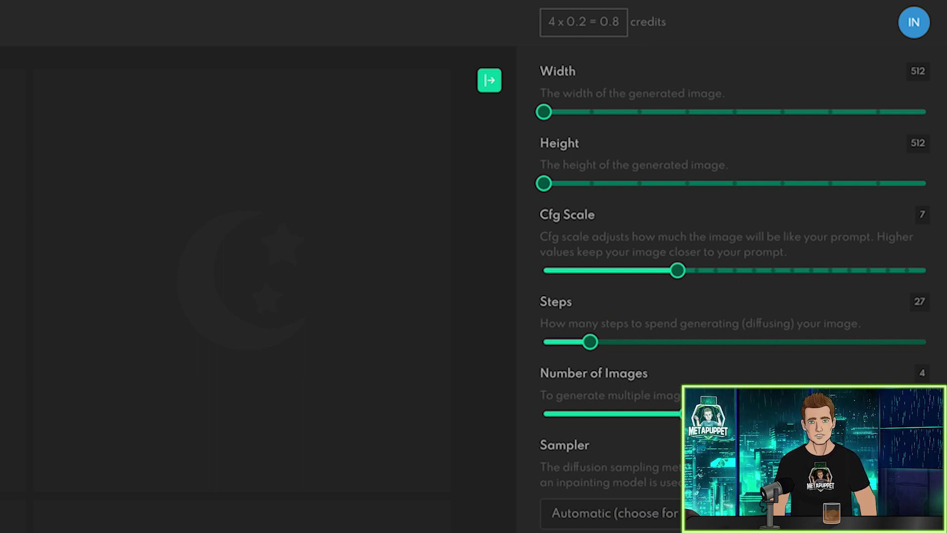
scroll(690, 353, "down", 8)
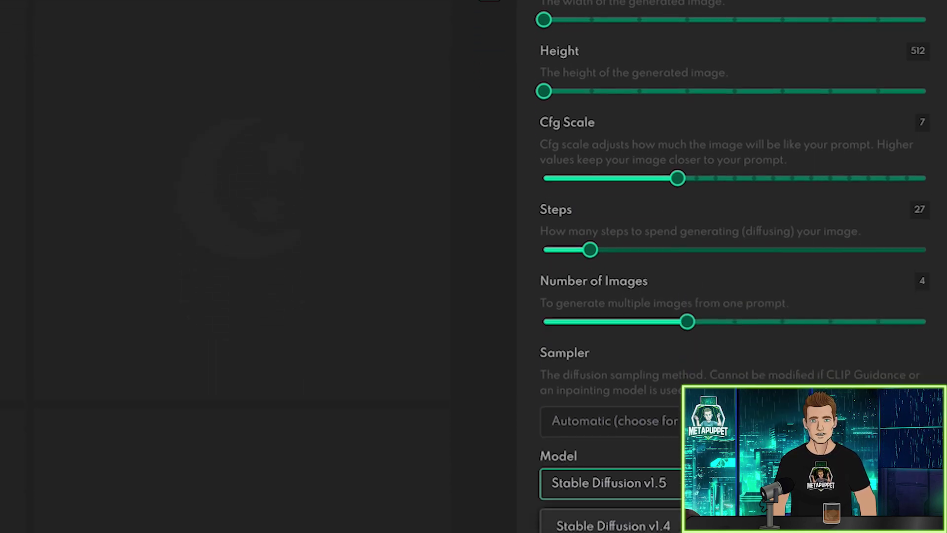
left_click(691, 445)
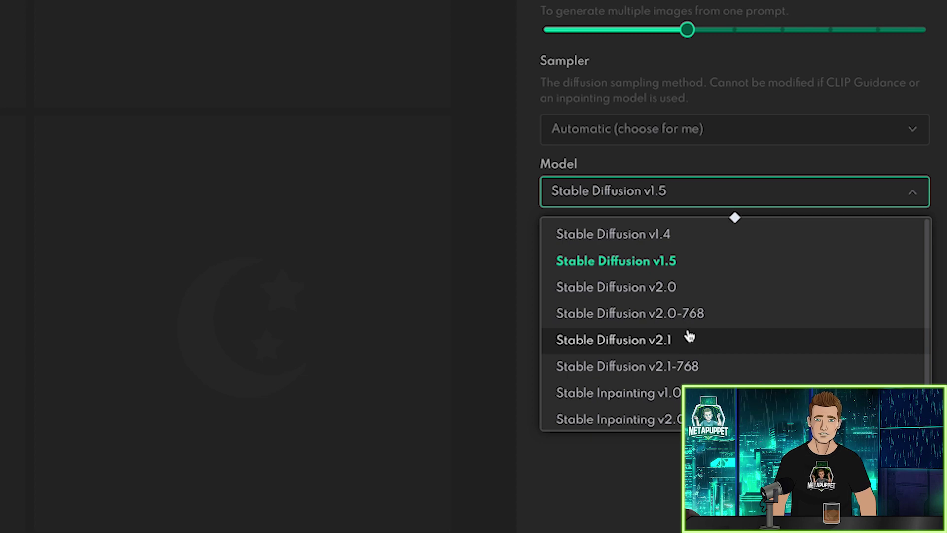
left_click(683, 262)
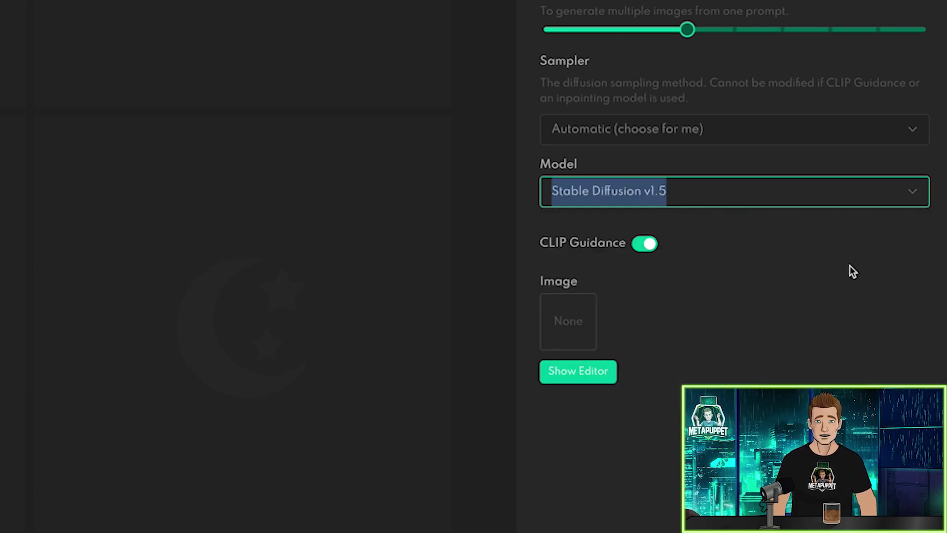
left_click(651, 514)
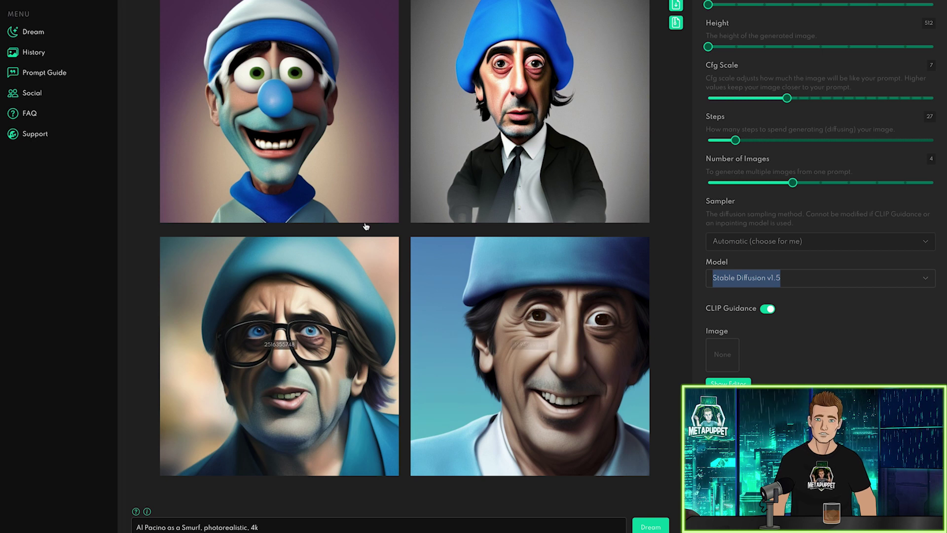
Step: Let the four Smurf images finish rendering, then move to NightCafe's Explore page
mouse_move(593, 218)
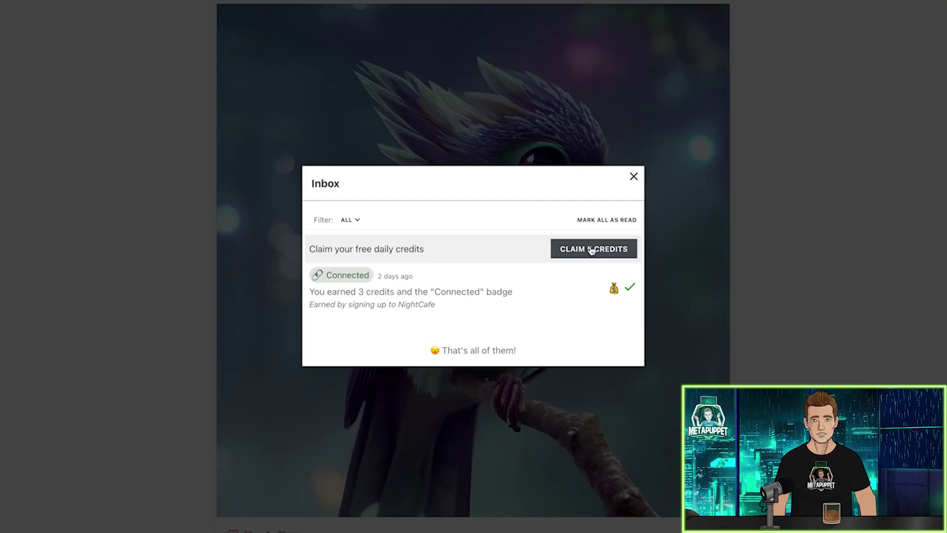
Step: Claim NightCafe's 5 free daily credits and start a new creation
left_click(592, 249)
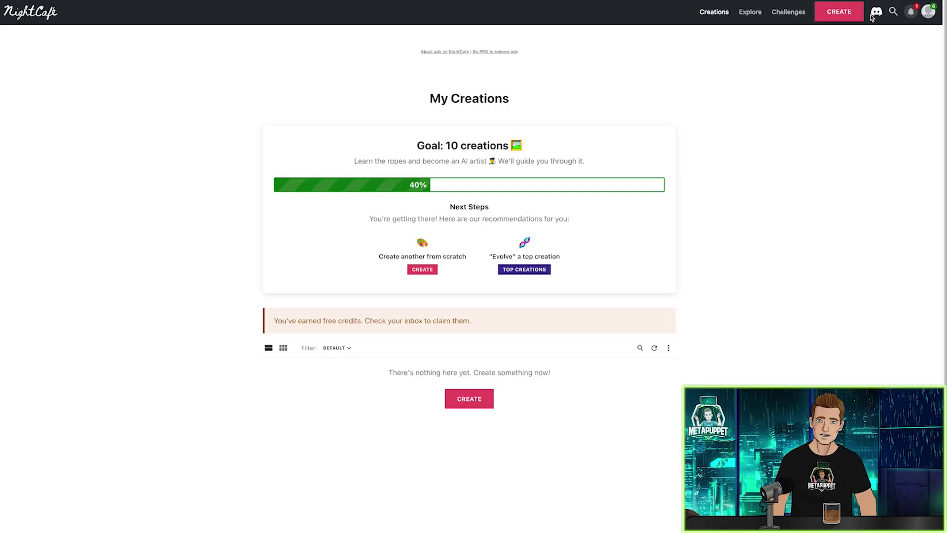
left_click(840, 15)
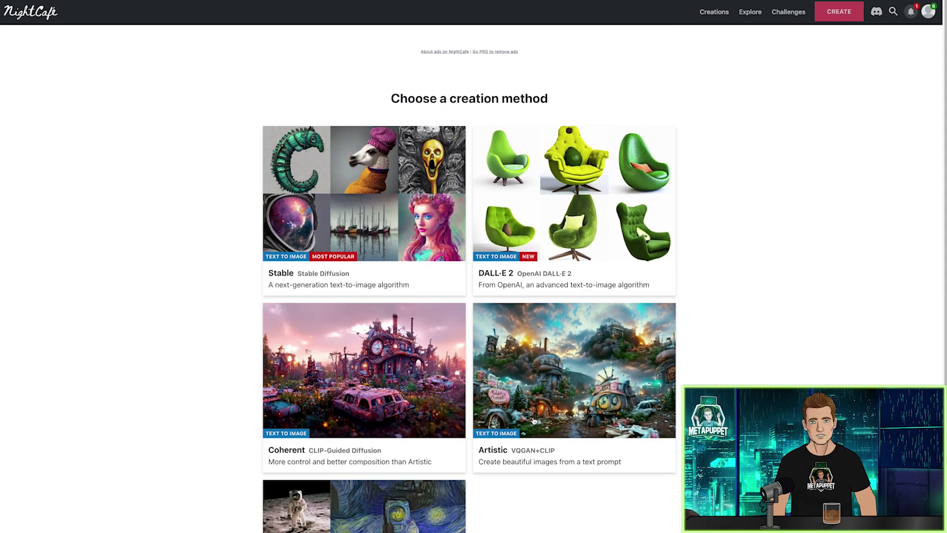
Step: Choose the Stable method, paste the Smurf prompt, and try the Color Portrait preset
left_click(369, 291)
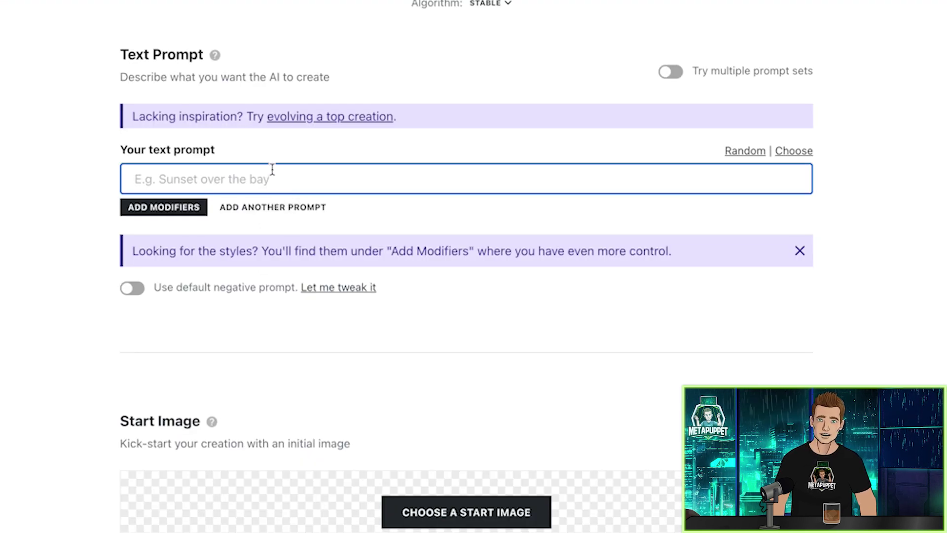
type("Al Pacino as a Smurf, photorealistic, 4k")
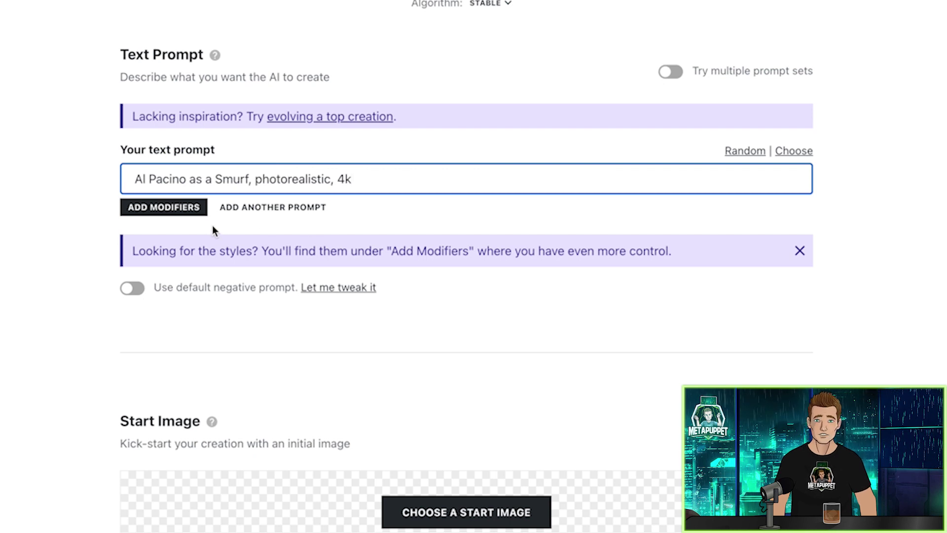
left_click(167, 209)
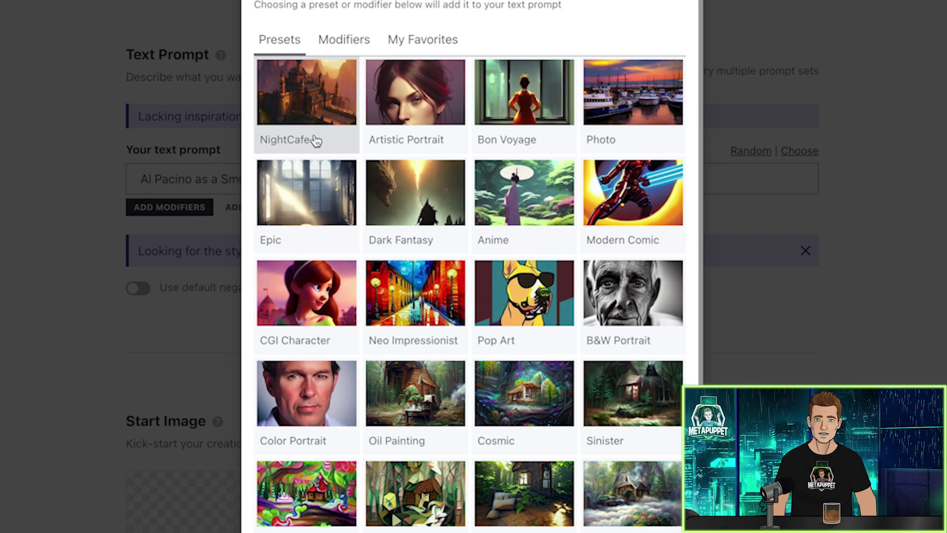
left_click(306, 412)
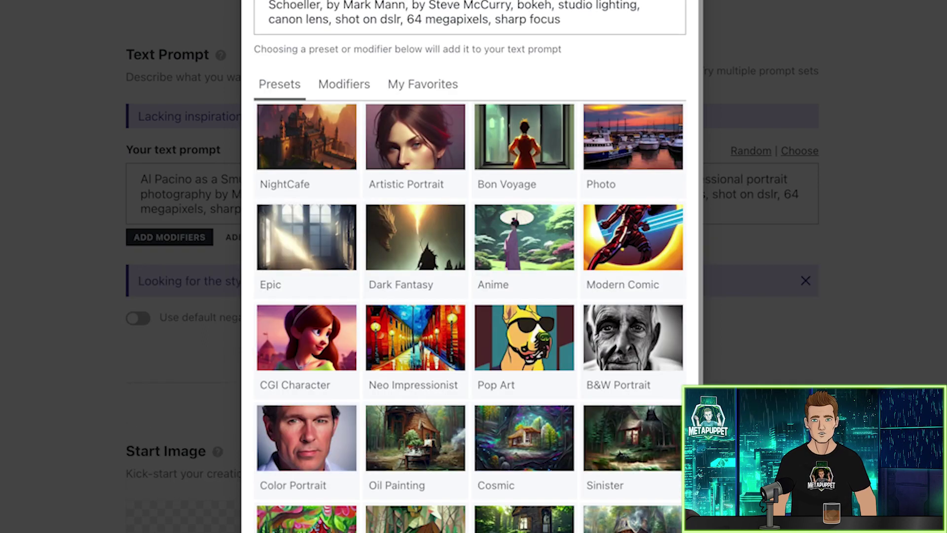
key("Escape")
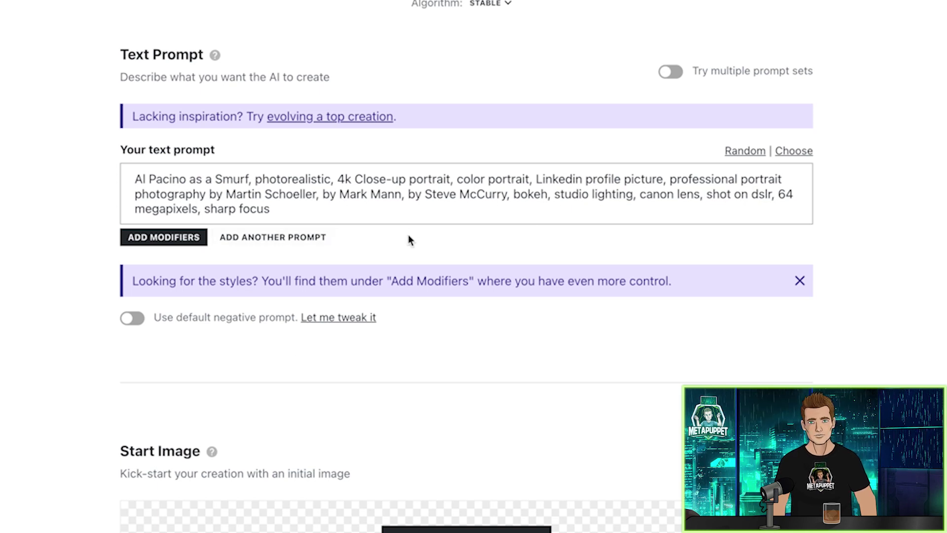
Step: Delete the Color Portrait modifier text, leaving only 'Al Pacino as a Smurf, photorealistic, 4k'
scroll(407, 235, "down", 3)
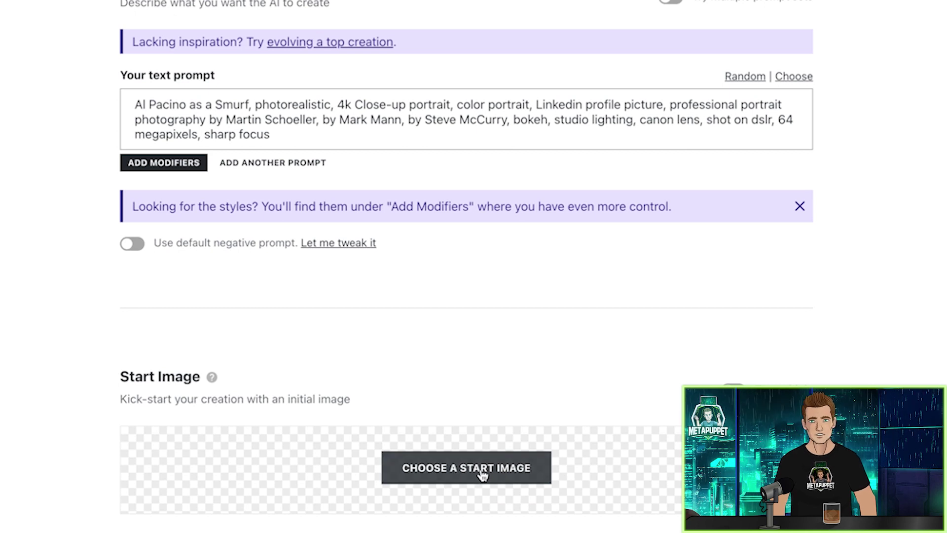
left_click(332, 137)
left_click_drag(333, 138, 352, 106)
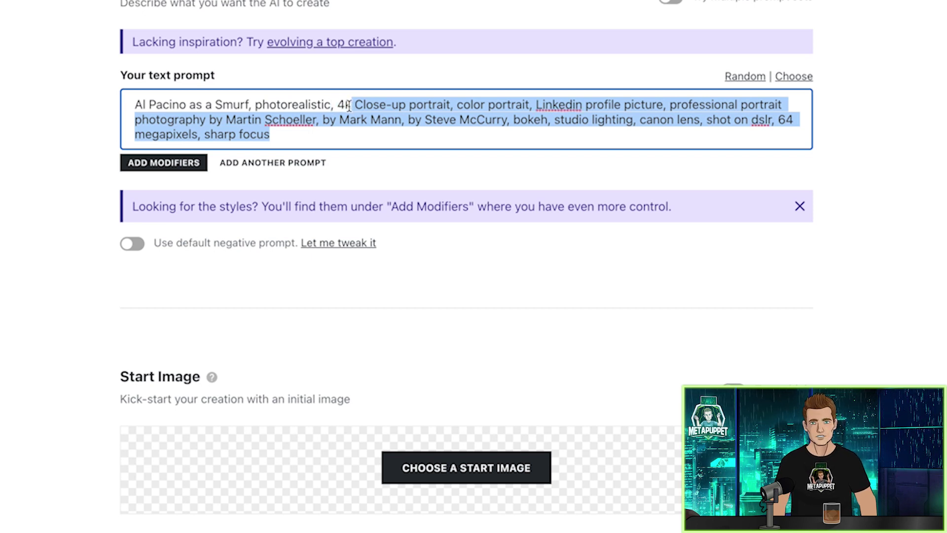
key("BackSpace")
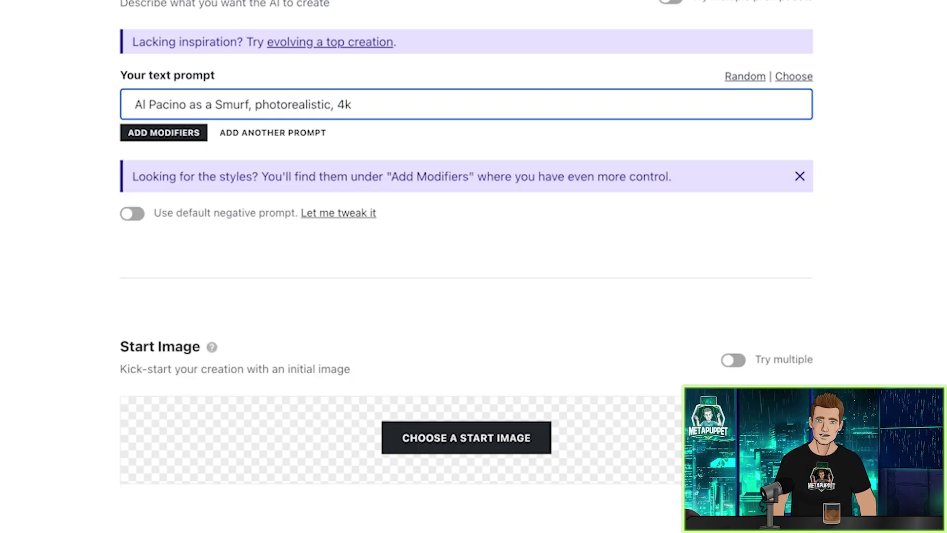
scroll(466, 267, "down", 4)
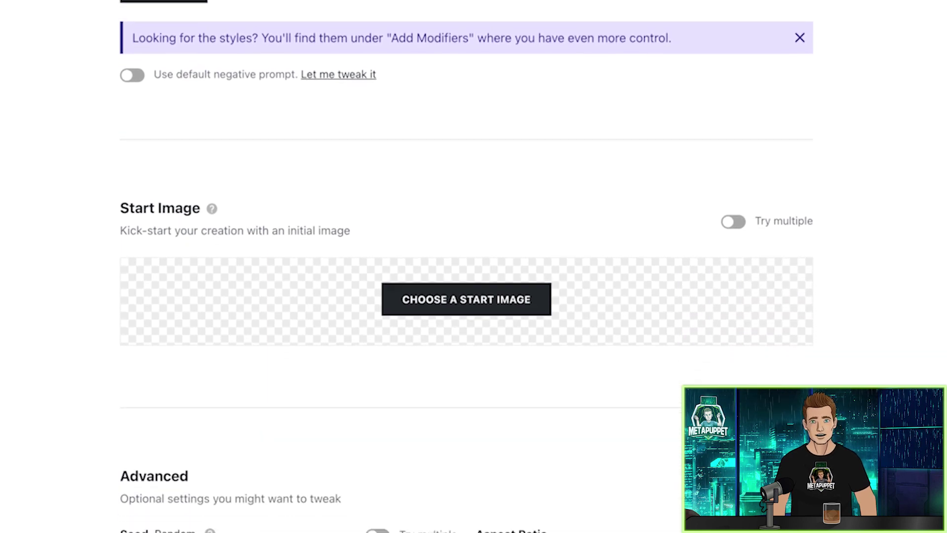
scroll(458, 439, "down", 20)
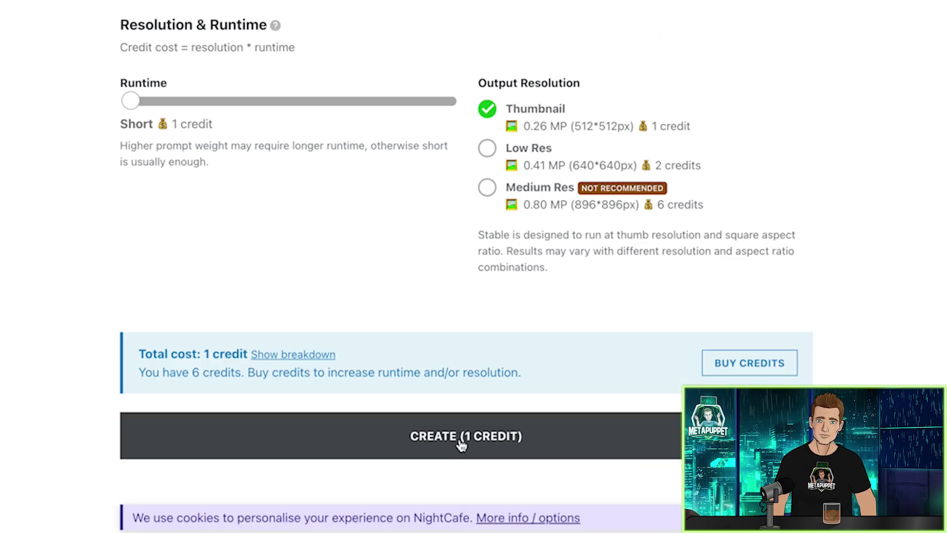
Step: Create the Smurf images for 1 credit and browse them, ending on the four-image grid
left_click(458, 437)
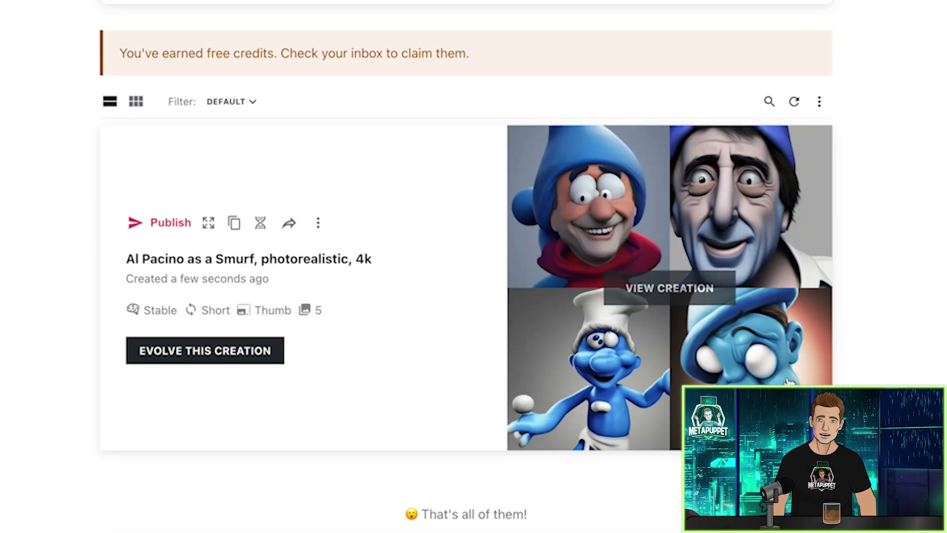
left_click(677, 290)
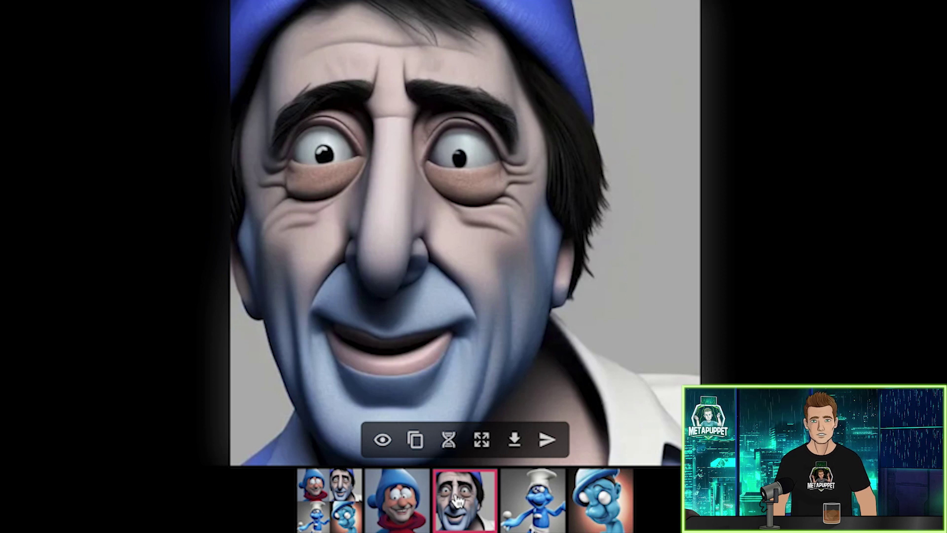
left_click(549, 522)
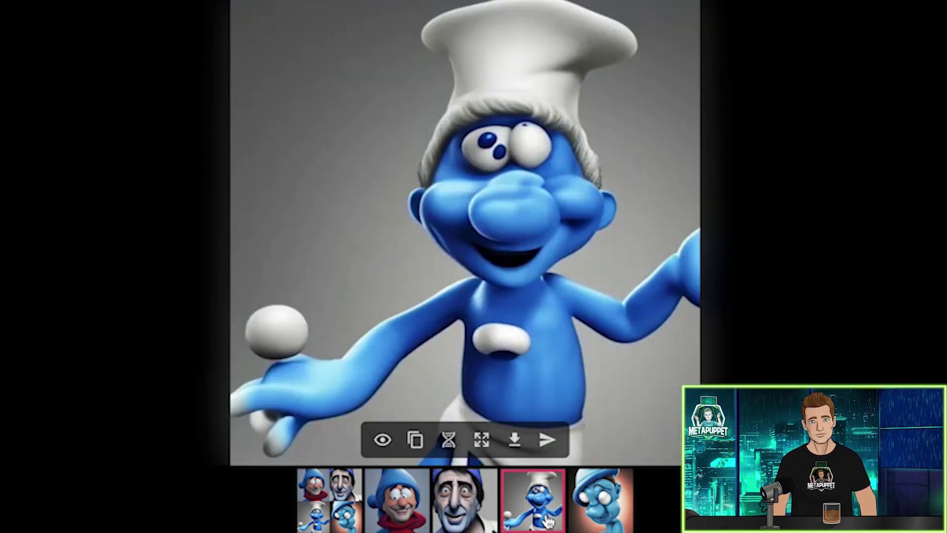
left_click(590, 505)
left_click(330, 501)
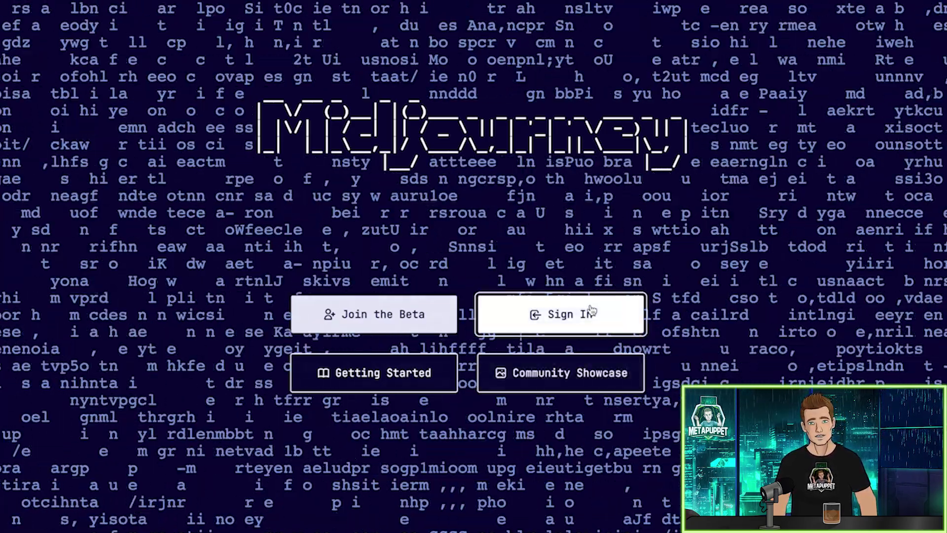
Step: Sign in on the Midjourney website, landing in its Discord welcome channel
left_click(591, 311)
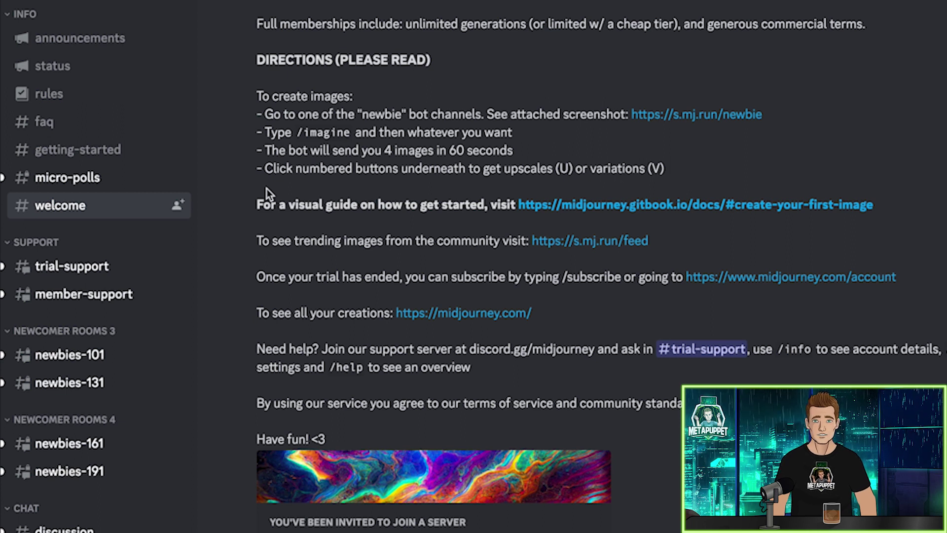
Step: Open newbies-101 and enlarge, then close, another user's glass-of-water image grid
left_click(81, 360)
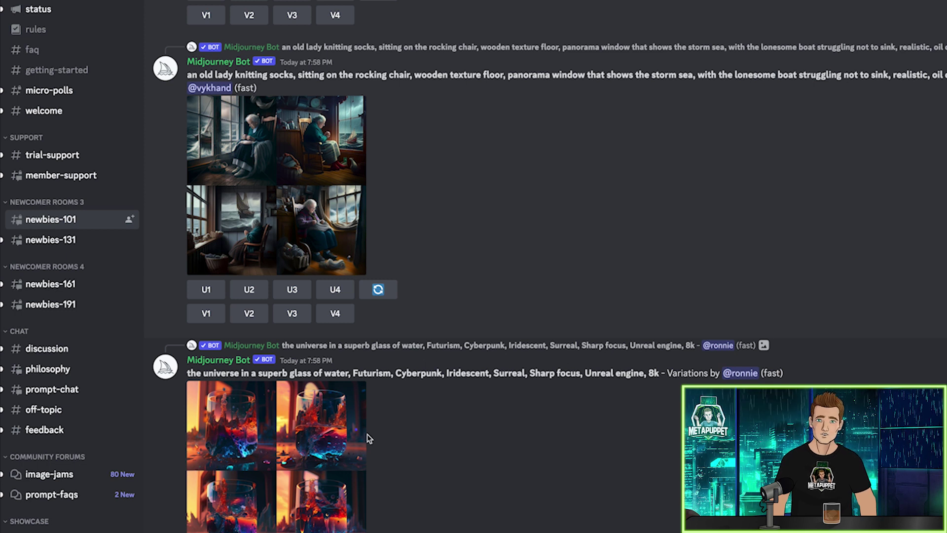
left_click(318, 460)
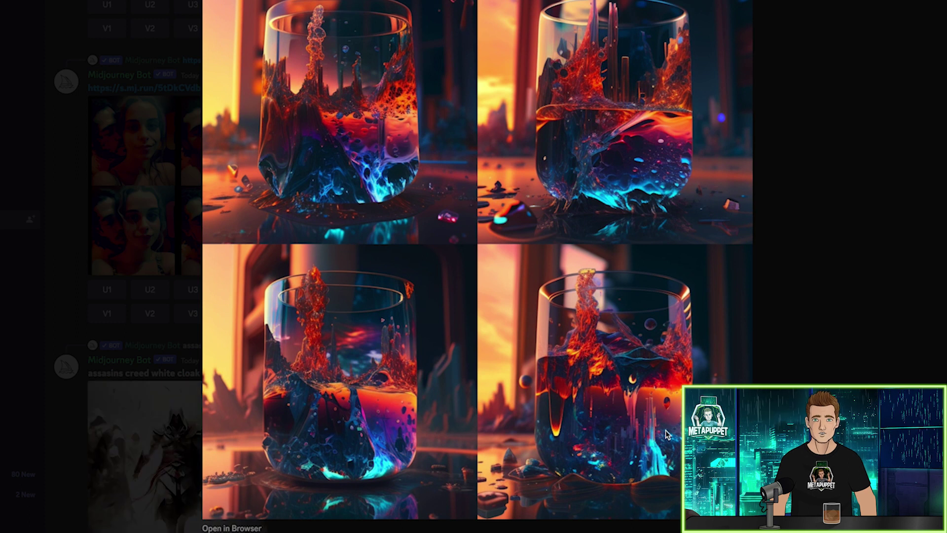
left_click(827, 74)
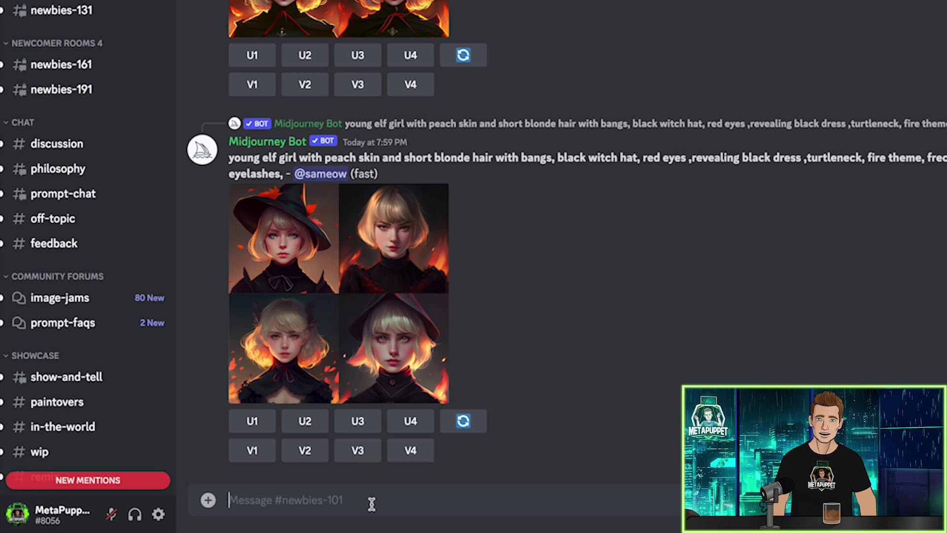
Step: Submit /imagine with the prompt 'Al Pacino as a Smurf, photorealistic, 4k'
type("/")
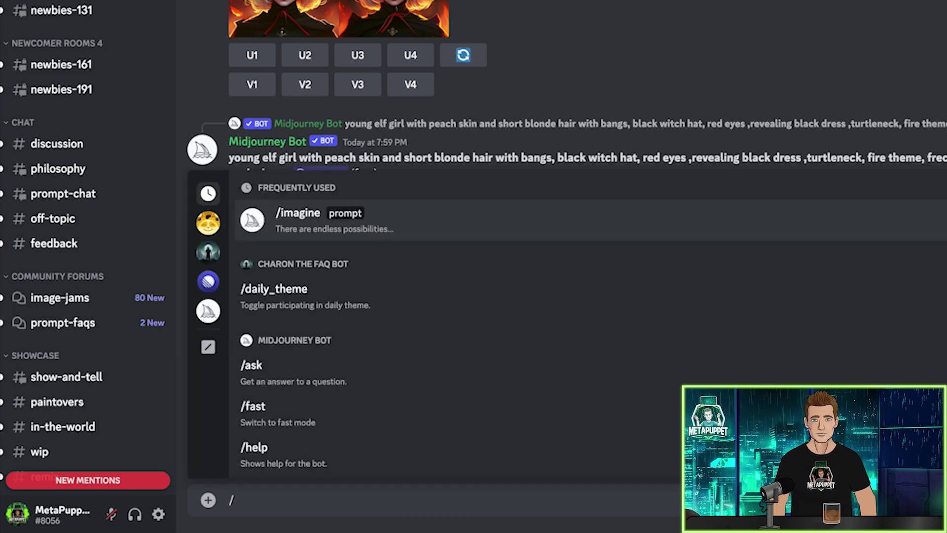
type("imagine")
key("Tab")
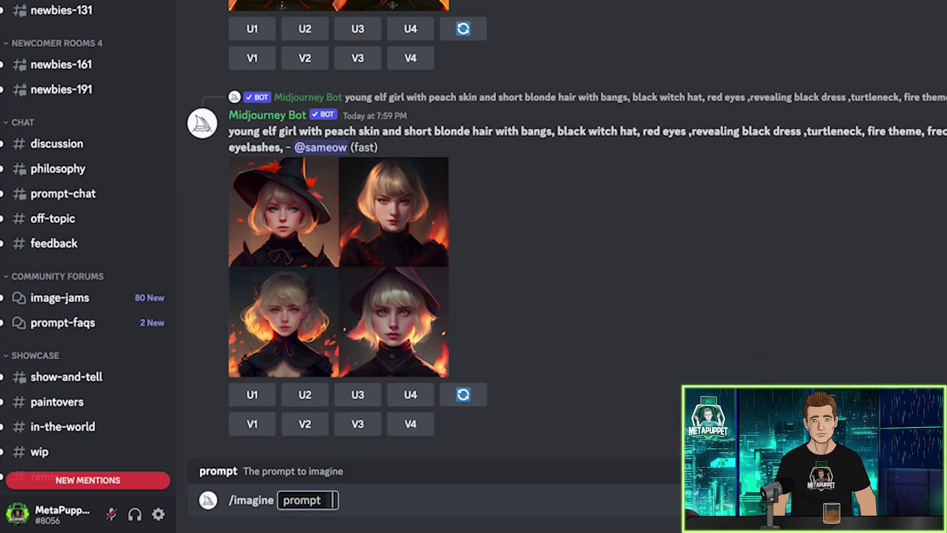
type("Al Pacino as a Smurf, photorealistic, 4k")
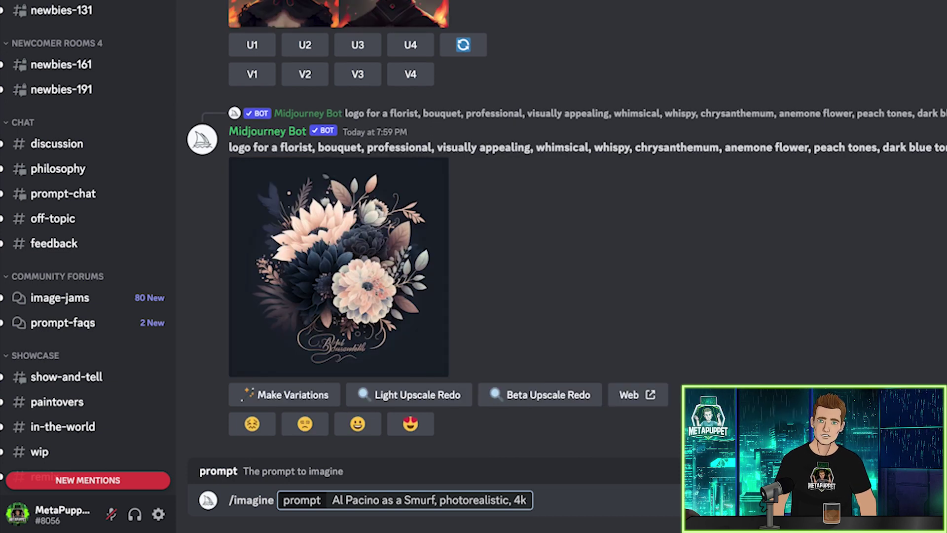
key("Return")
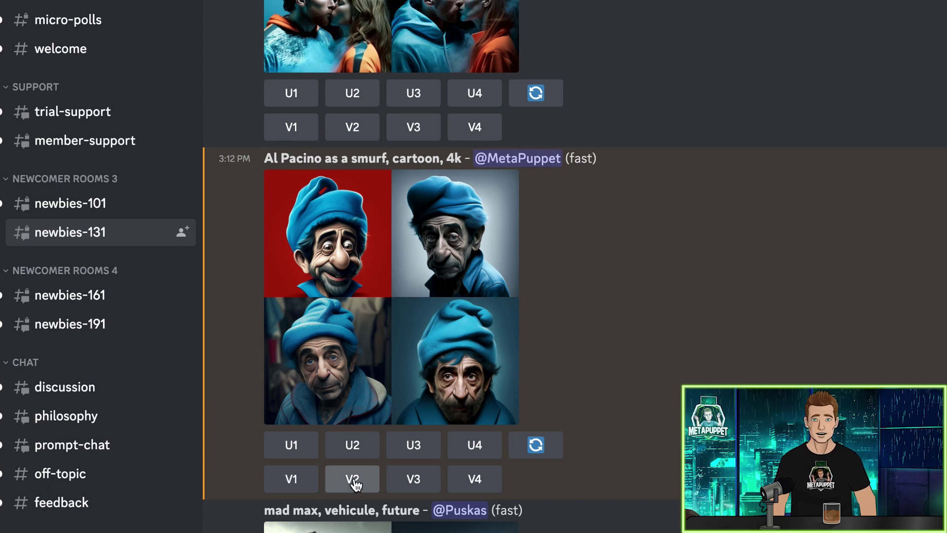
Step: Request V2 variations of the second Al Pacino Smurf image in the grid
scroll(353, 483, "down", 3)
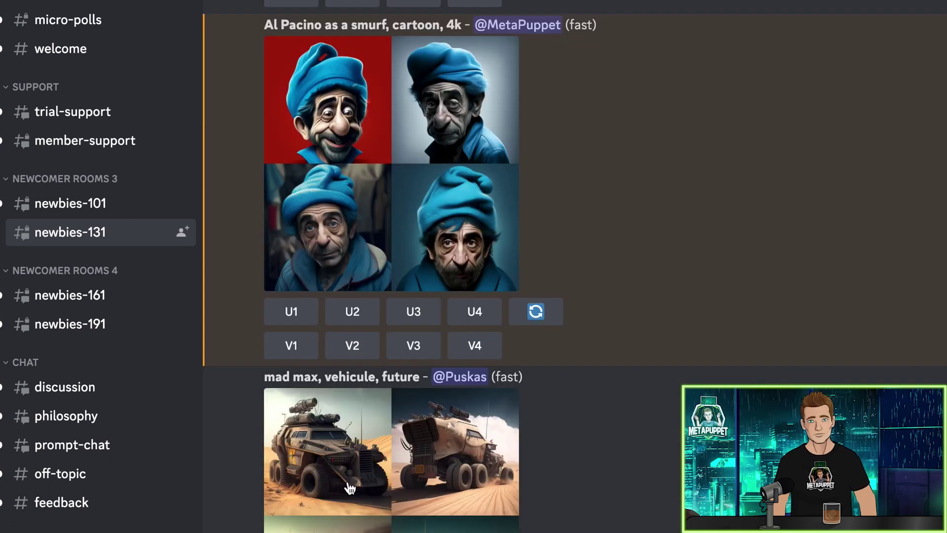
left_click(354, 351)
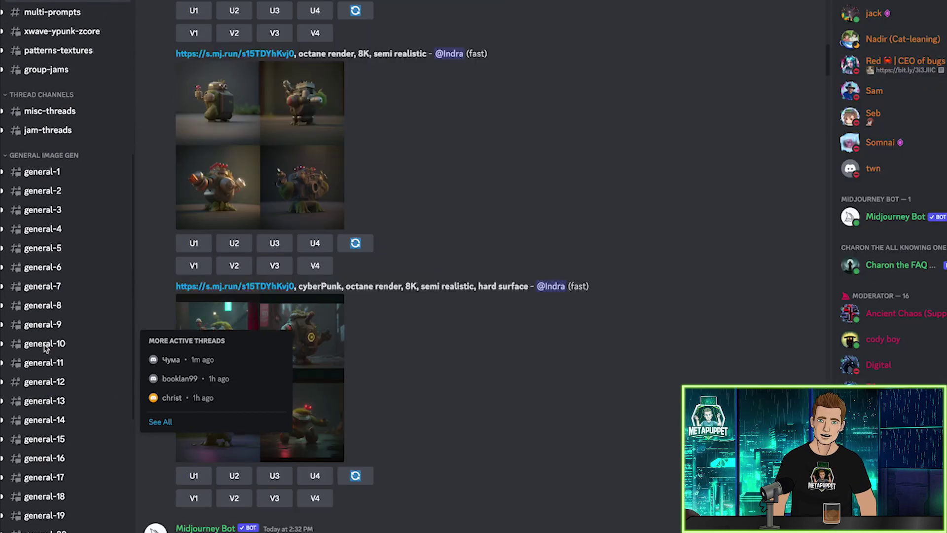
Step: Browse general-1, viewing the gorilla image full size, then move to general-12's Al Pacino Beetlejuice grid
scroll(74, 341, "down", 3)
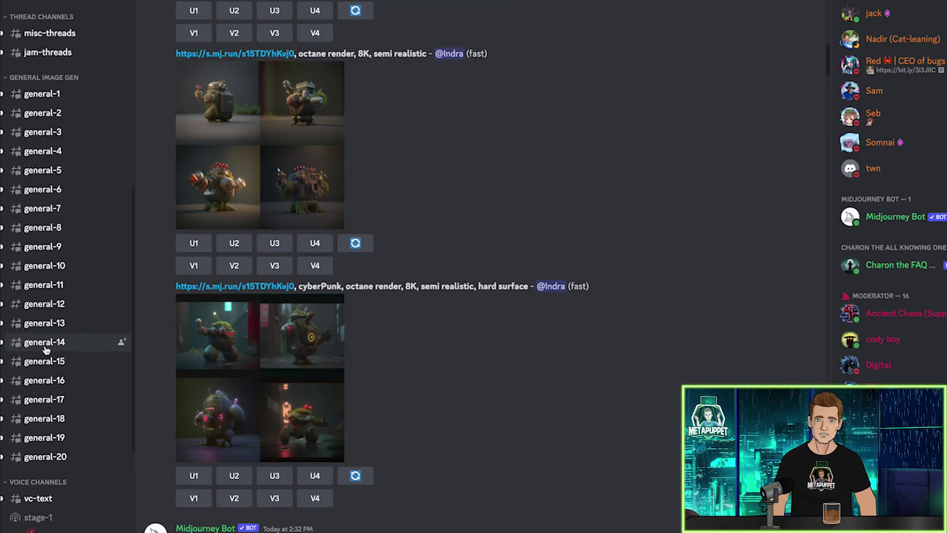
mouse_move(60, 81)
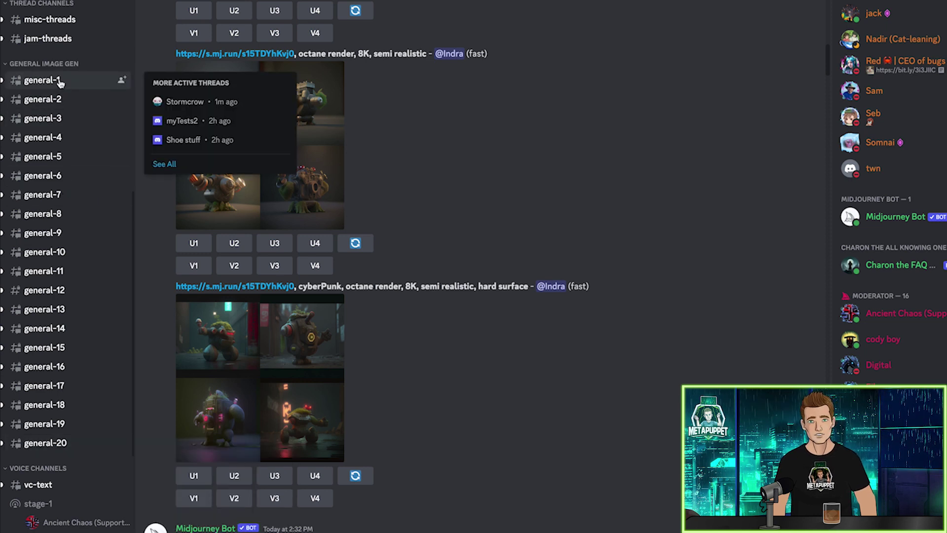
left_click(58, 82)
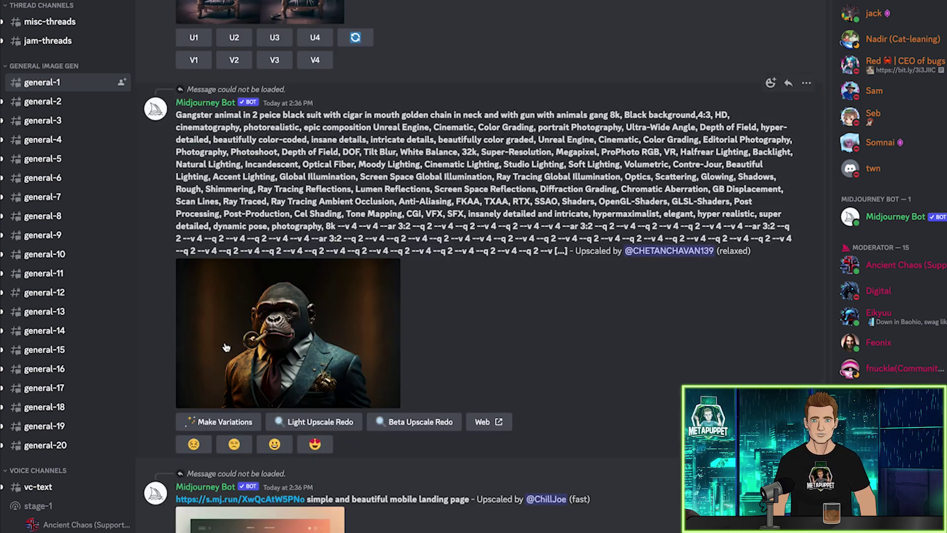
left_click(288, 333)
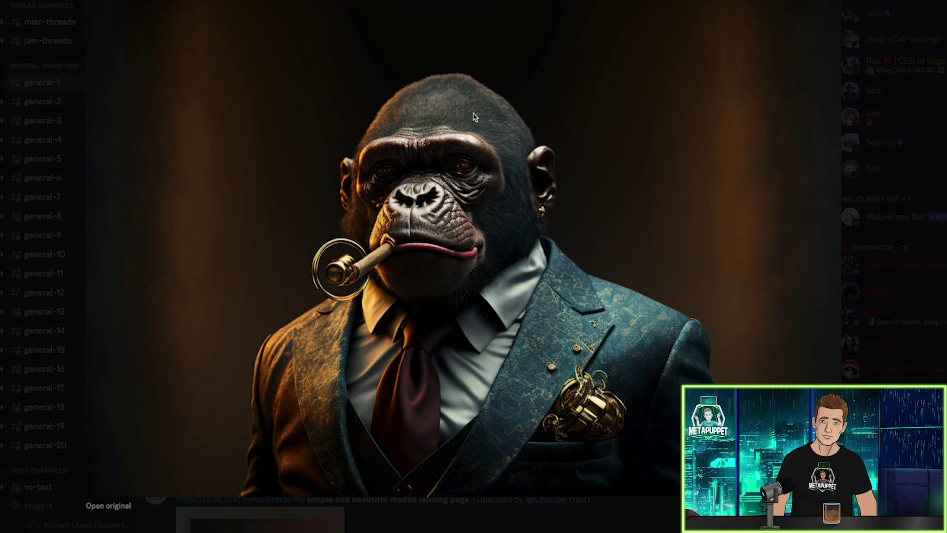
left_click(183, 156)
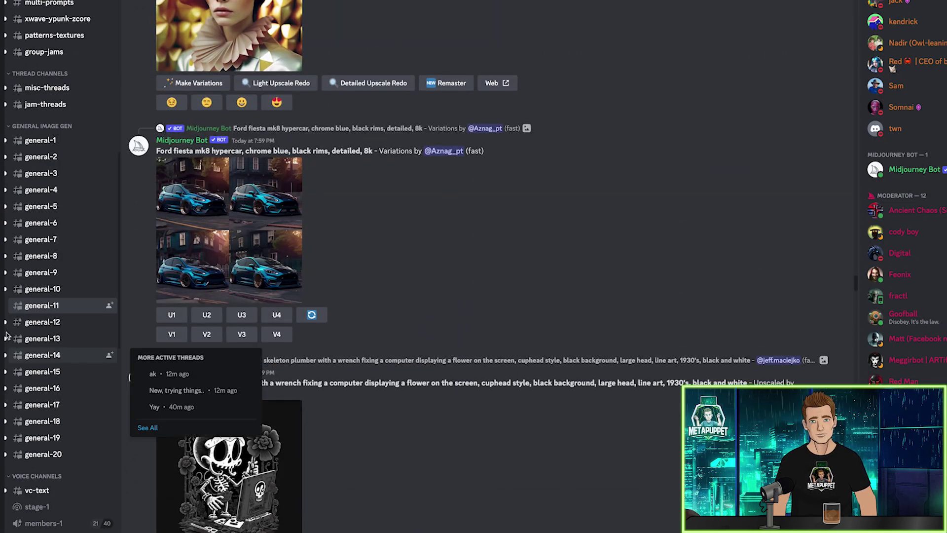
left_click(31, 324)
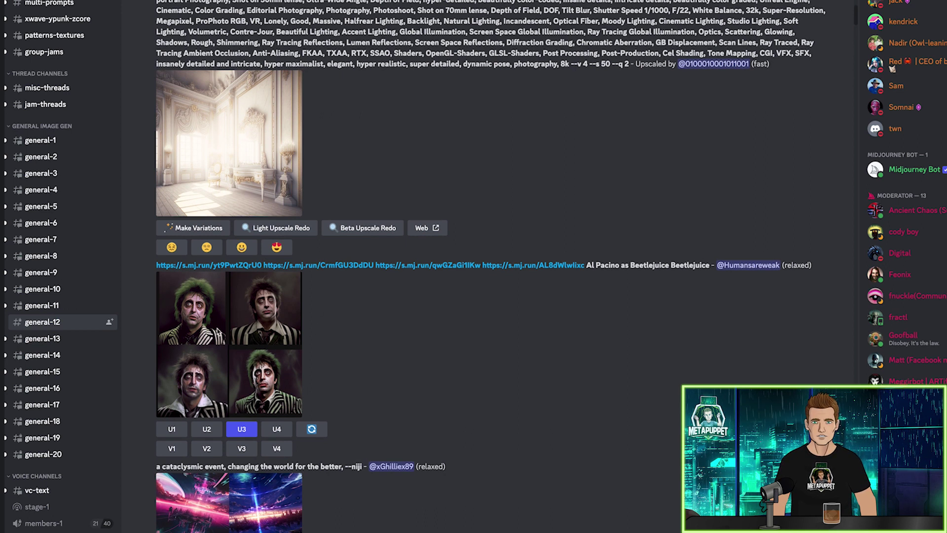
left_click(228, 352)
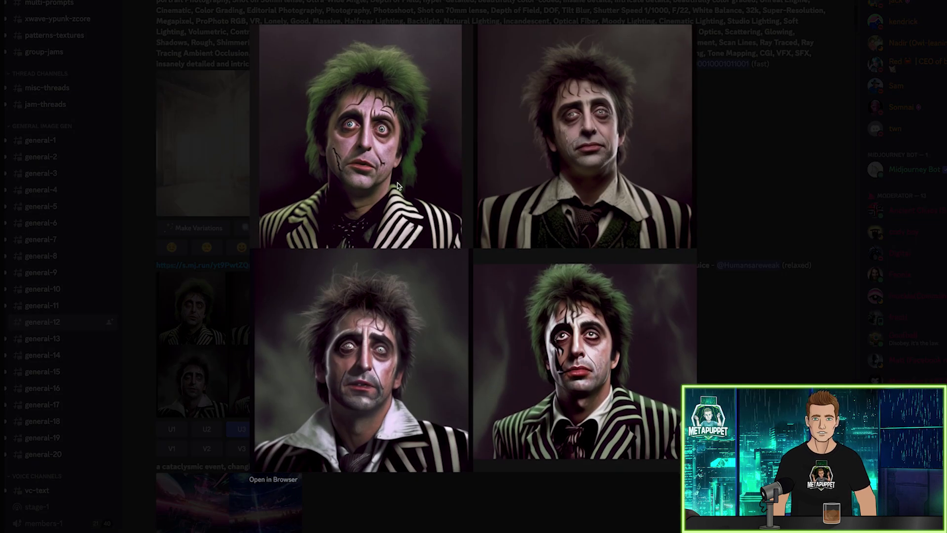
left_click(787, 100)
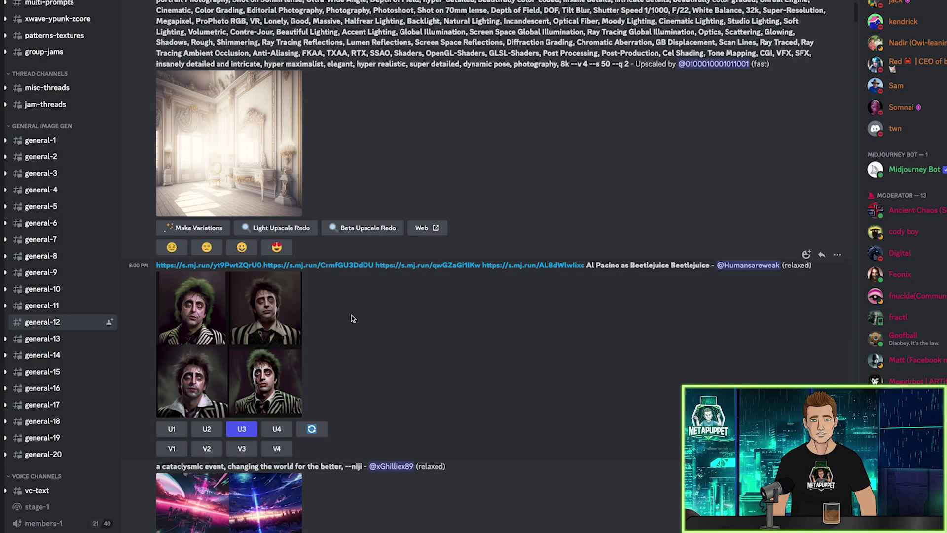
left_click(216, 158)
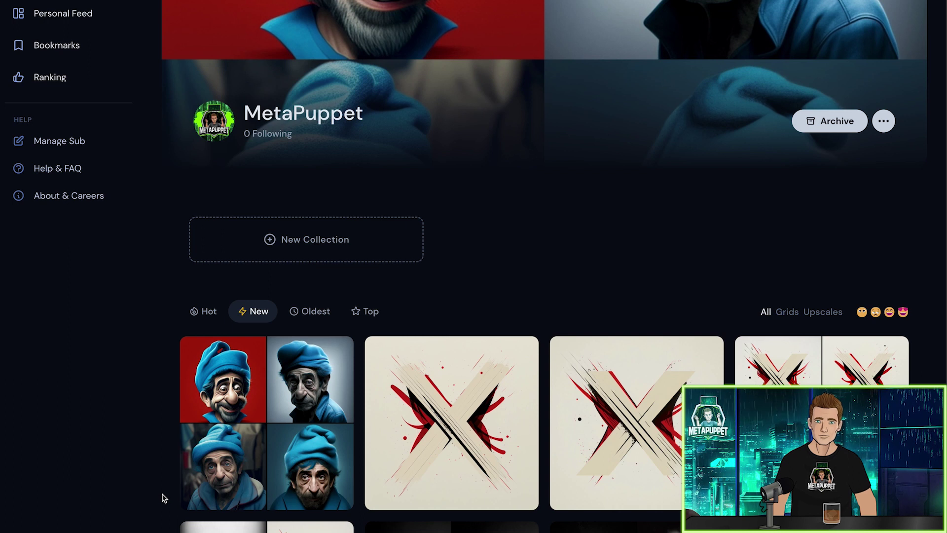
Step: Enlarge the 'Al Pacino as a smurf, cartoon, 4k' grid from the profile gallery
left_click(263, 420)
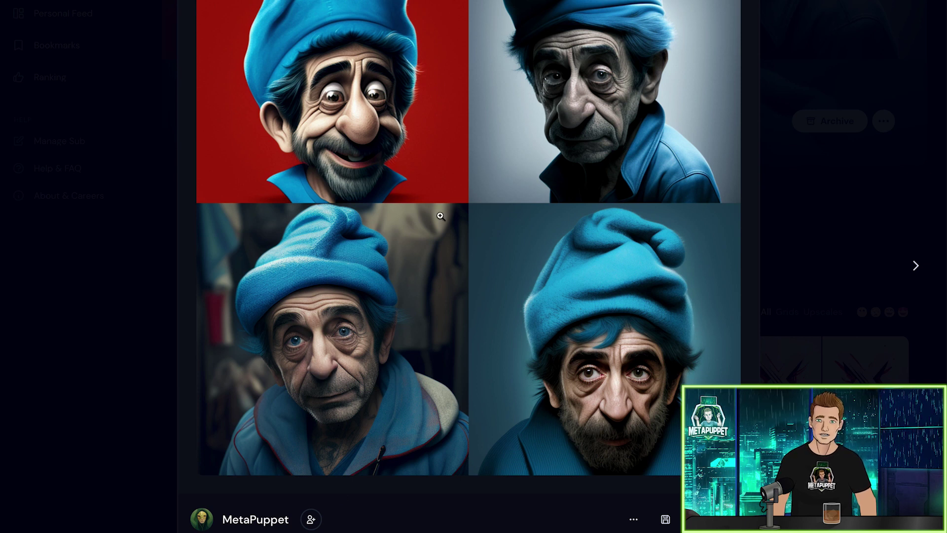
Step: Close the enlarged grid and scroll newbies-131 to the Al Pacino smurf variations message
key("Escape")
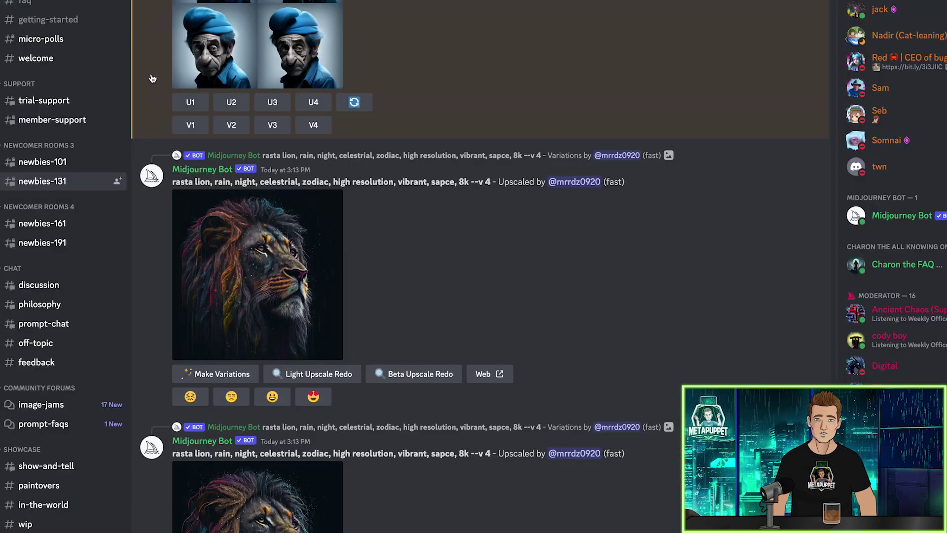
scroll(320, 139, "down", 1)
scroll(320, 140, "down", 20)
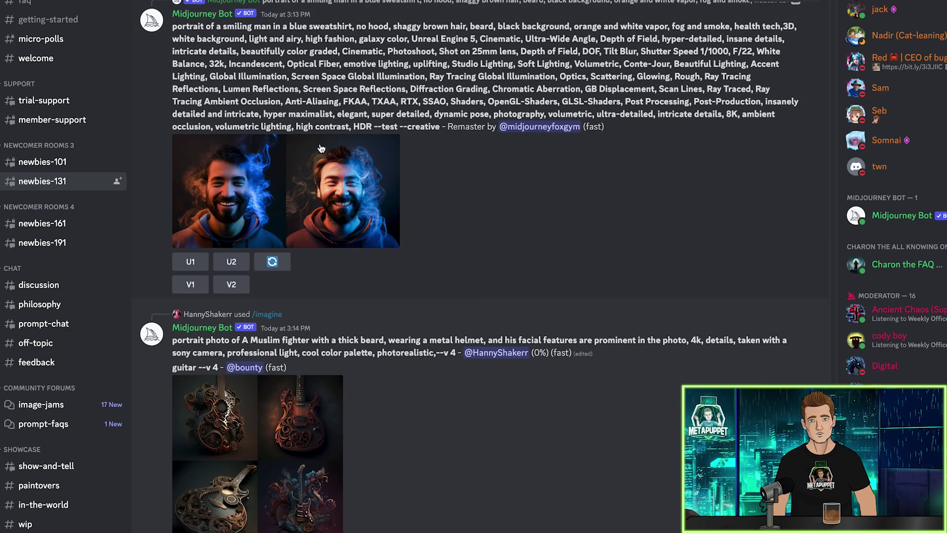
scroll(320, 143, "down", 8)
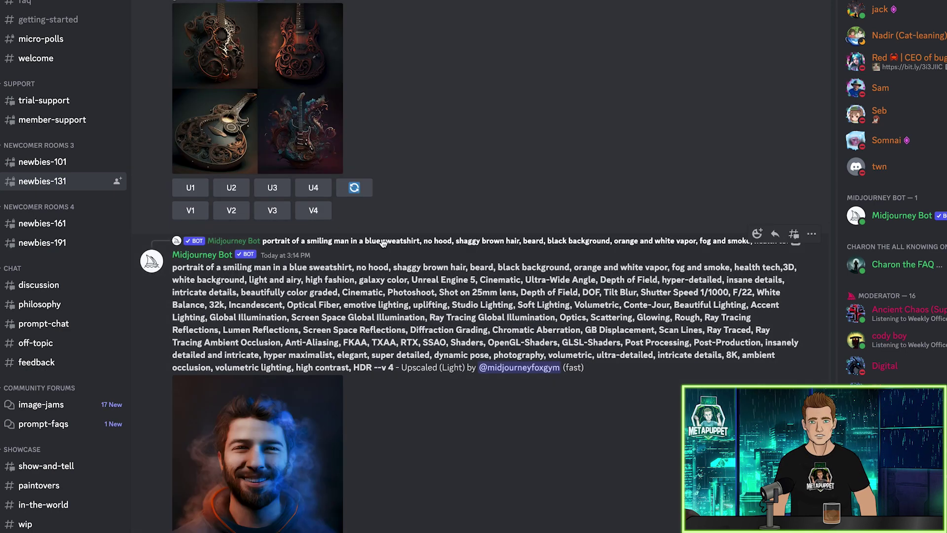
scroll(382, 240, "up", 15)
scroll(384, 240, "up", 5)
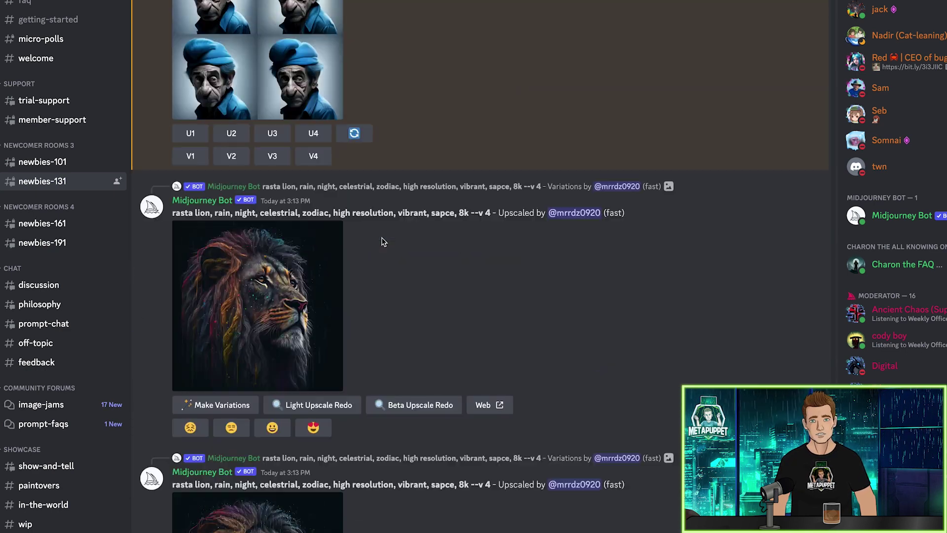
scroll(384, 240, "up", 3)
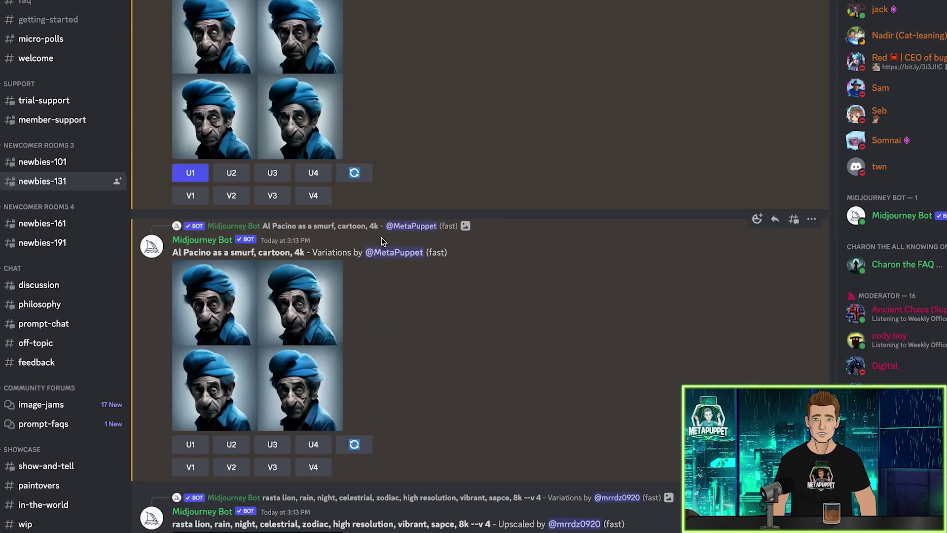